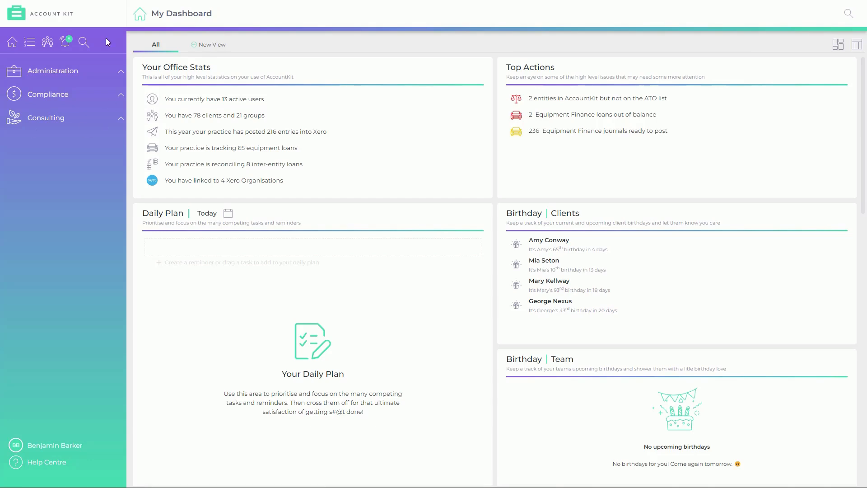
- Add the reminder "Pick up pizza on the way home." to today's Daily Plan on the dashboard
click(200, 264)
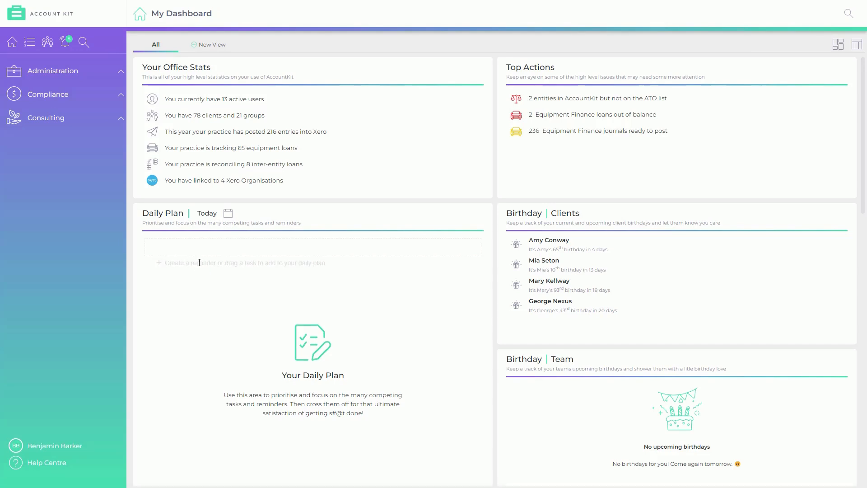
text(Pick up pizza on the way home.)
key(Return)
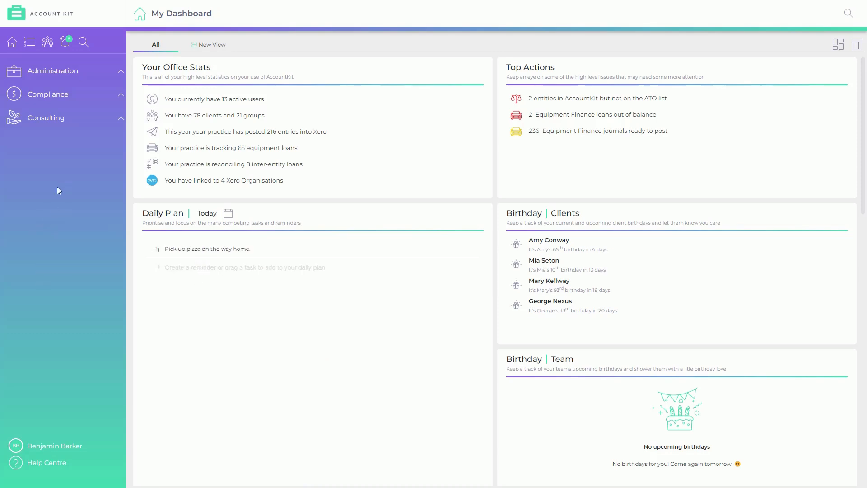
- View the Daily Plan pop-up from the dashboard and from the Franking Account Register, closing it each time
click(31, 42)
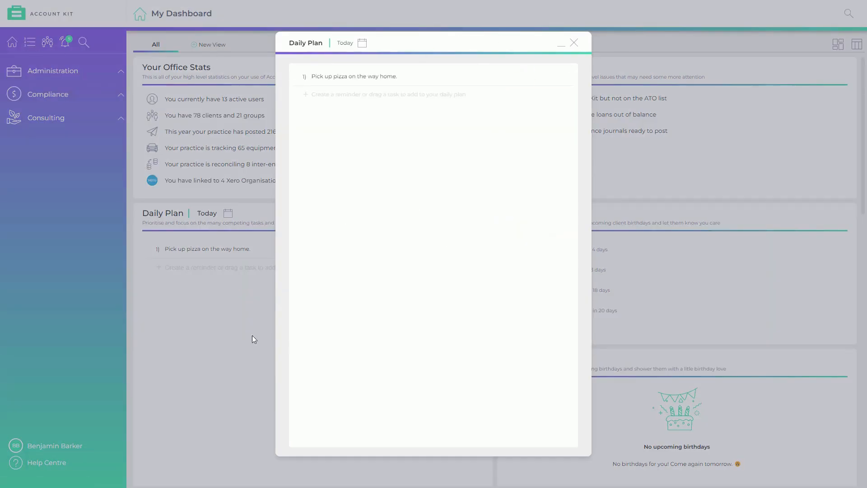
click(573, 44)
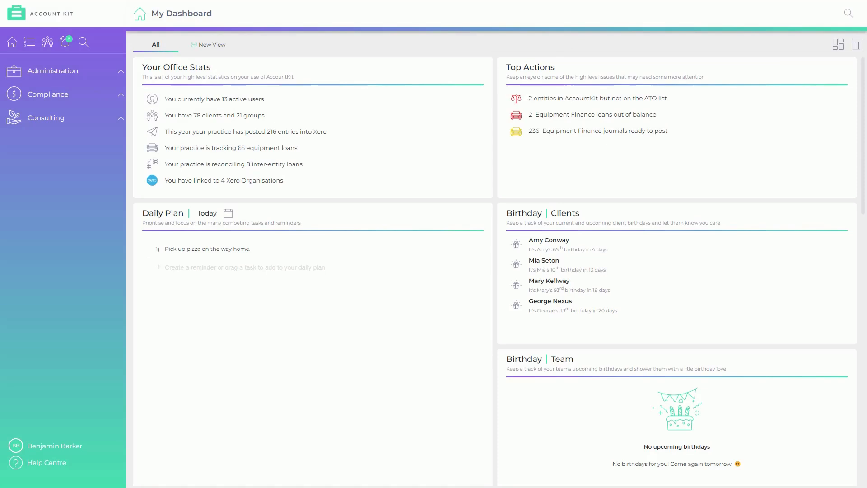
click(53, 71)
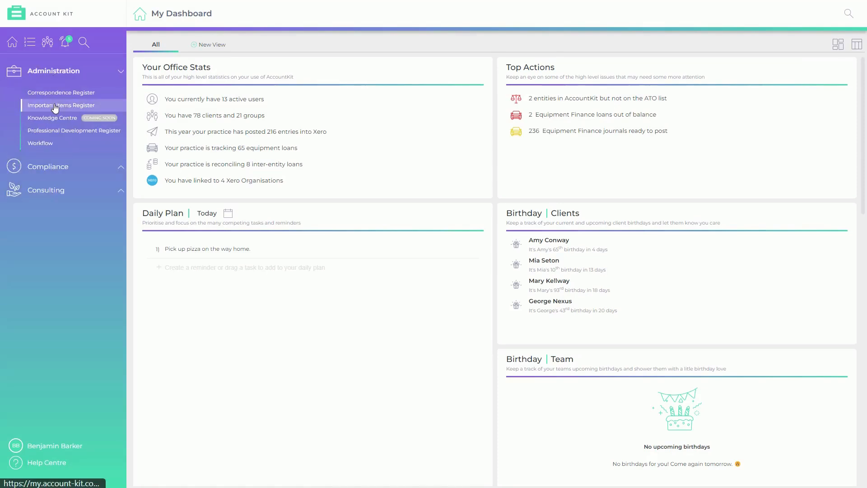
click(49, 167)
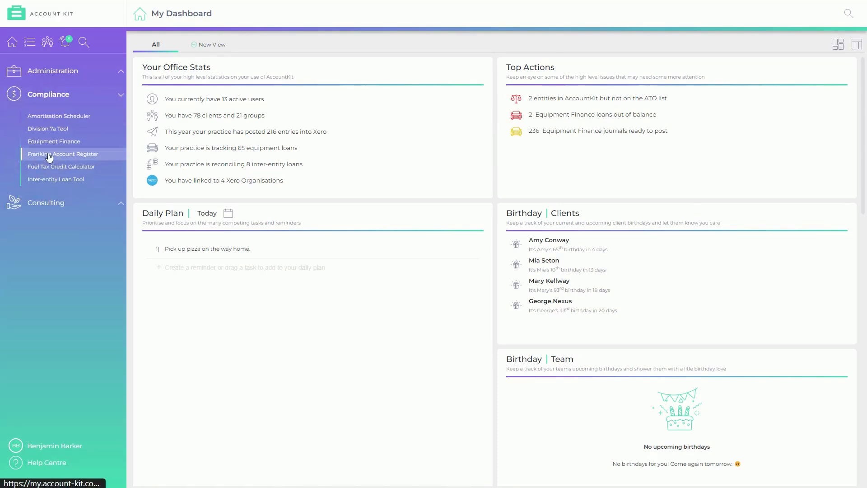
click(50, 155)
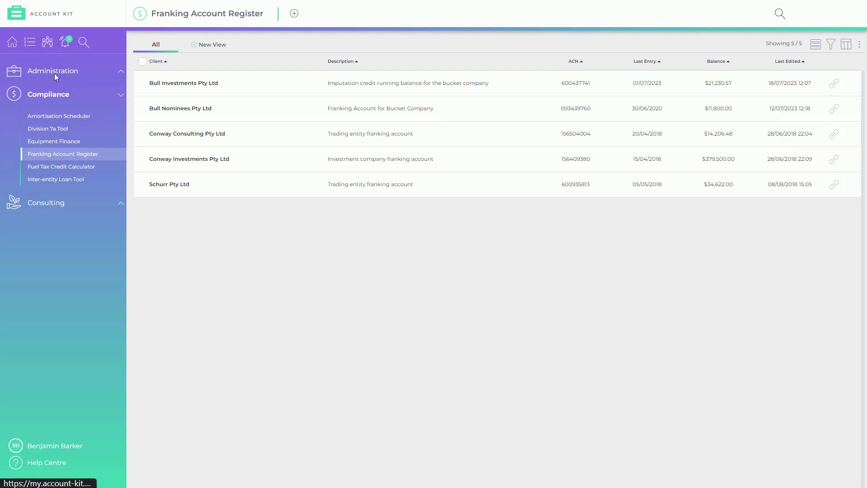
click(28, 42)
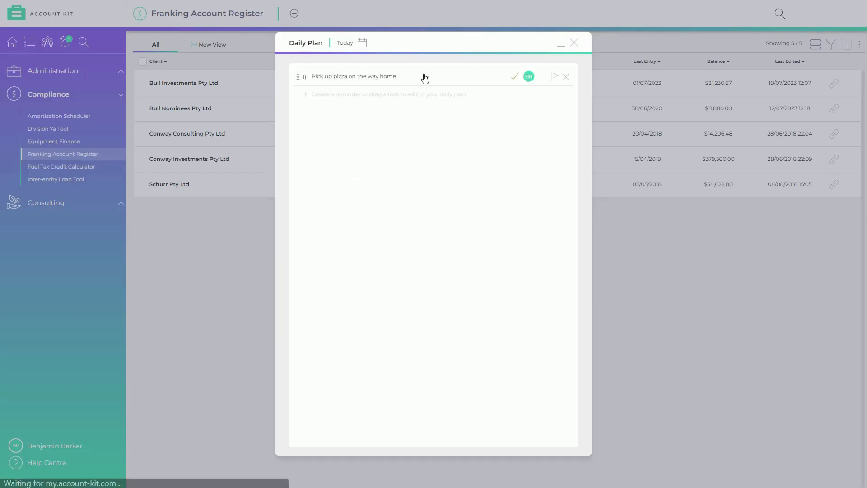
click(574, 43)
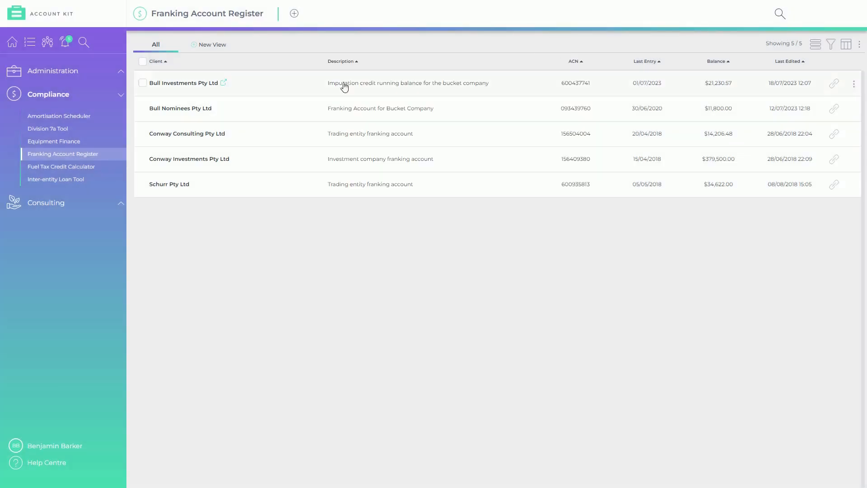
- From Workflow, add Ben's Big Bank 22/2023 TPAR Lodgement, the Bull Investments Pty Ltd offboarding task and the biscuits reminder to the Daily Plan
click(48, 73)
click(53, 143)
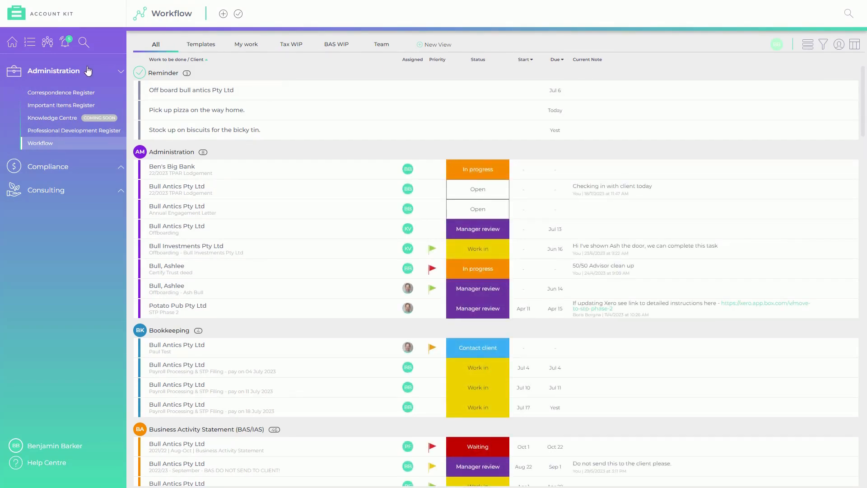
click(31, 43)
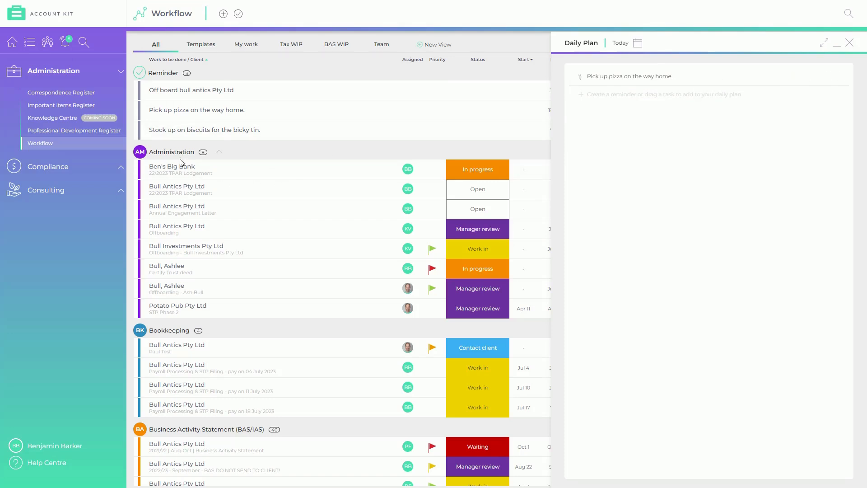
drag(145, 170, 576, 76)
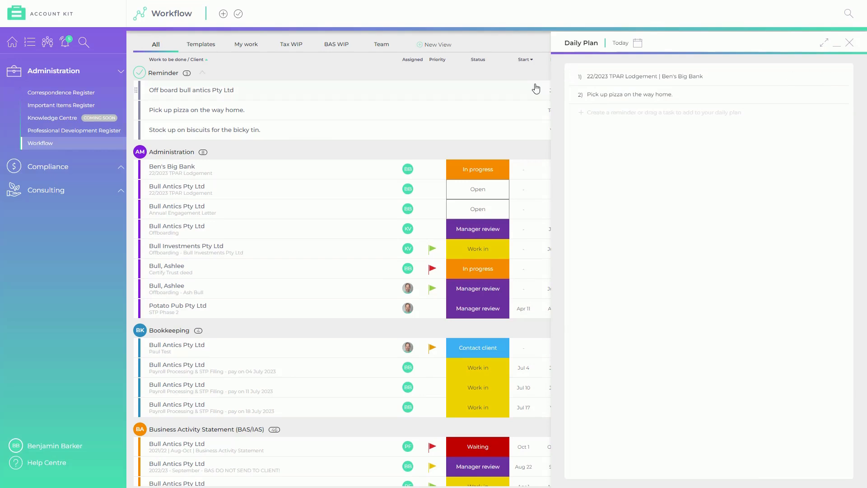
drag(136, 251, 587, 99)
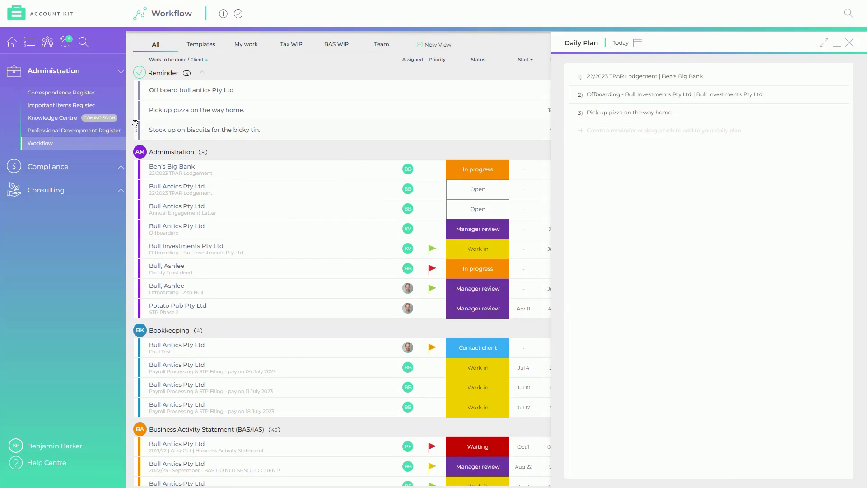
drag(136, 130, 598, 130)
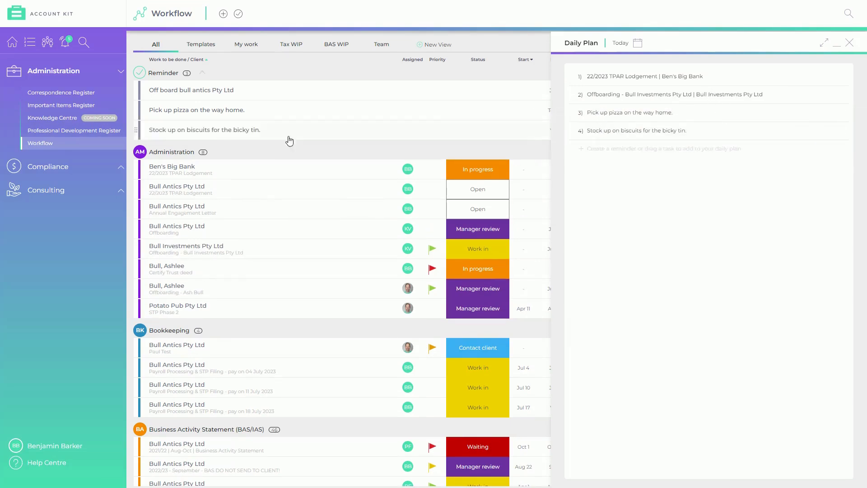
- Expand the docked Daily Plan into a pop-up, return it to the docked view and minimise it
click(825, 43)
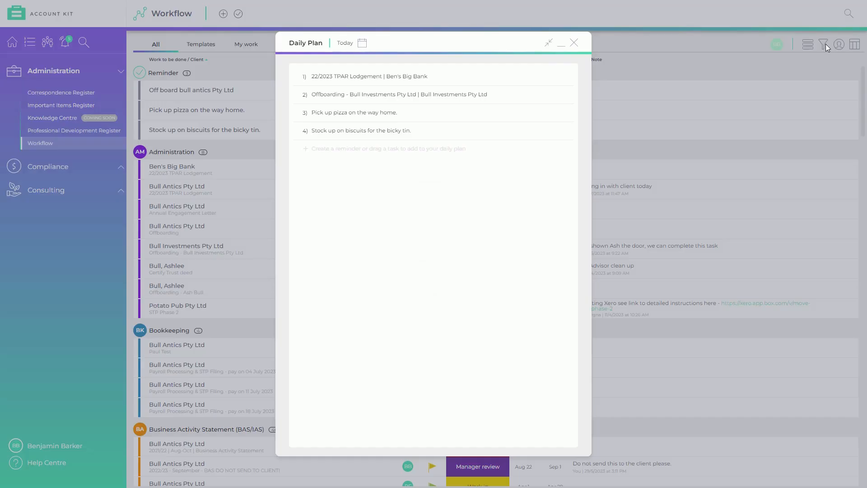
click(550, 44)
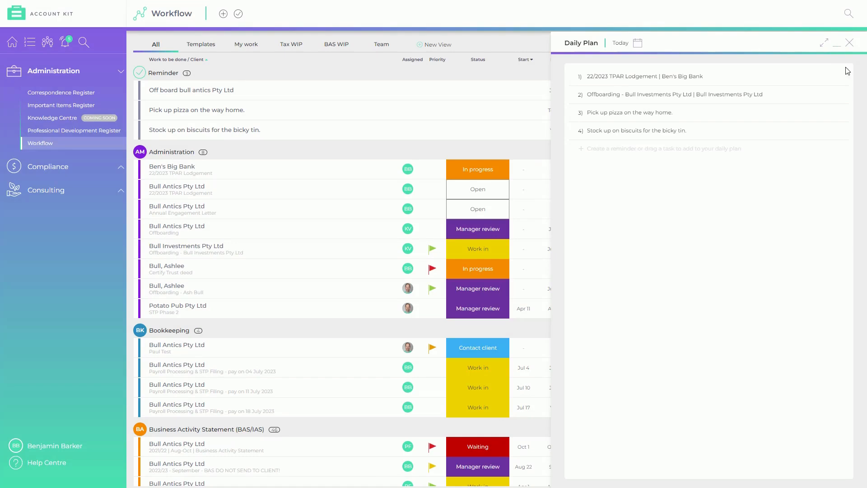
click(837, 47)
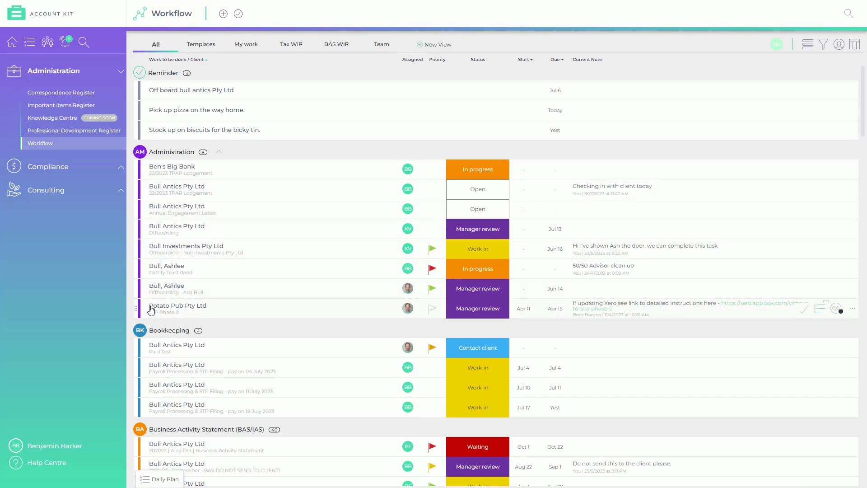
- Add Cleaning services and Road freight & courier services from Ben's Big Bank 22/2023 TPAR Lodgement to the Daily Plan, and review the plan
click(252, 171)
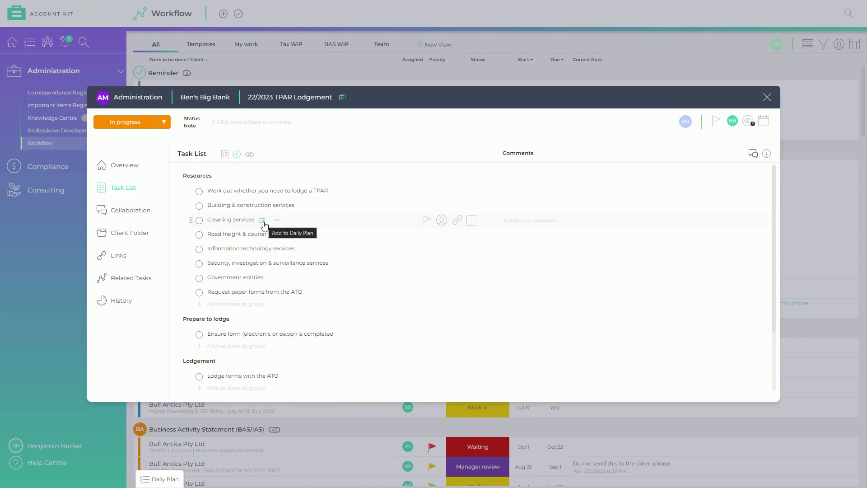
click(263, 221)
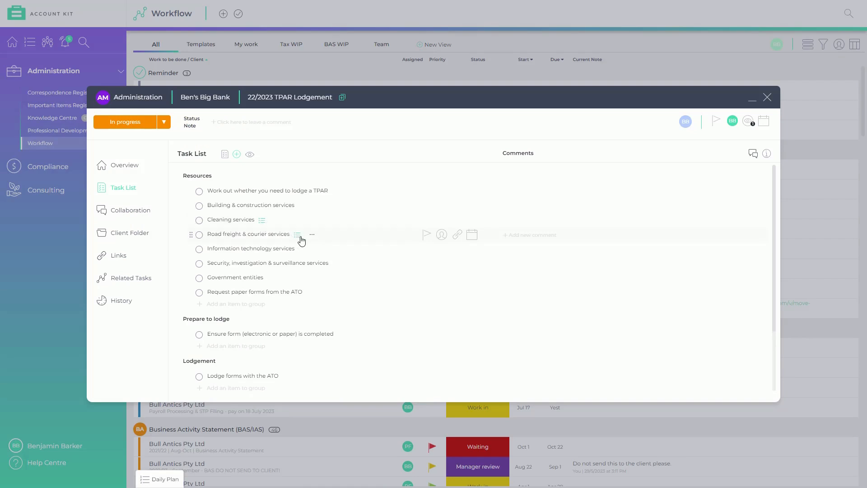
click(297, 235)
click(768, 99)
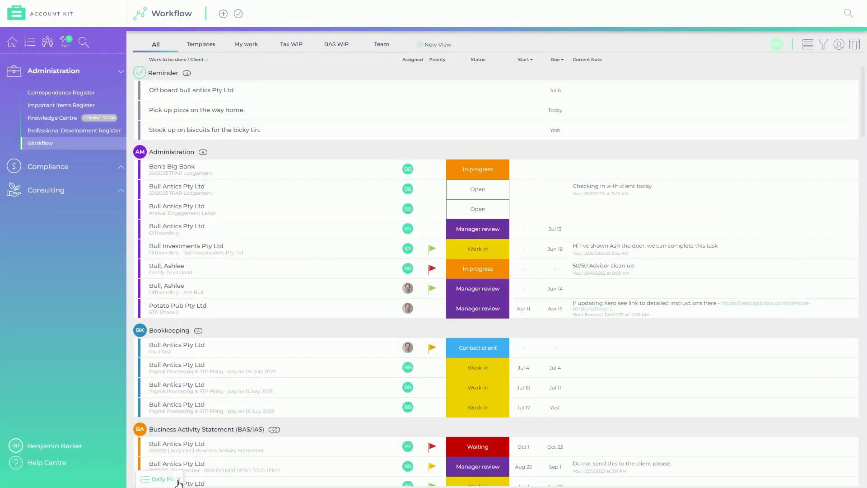
click(164, 479)
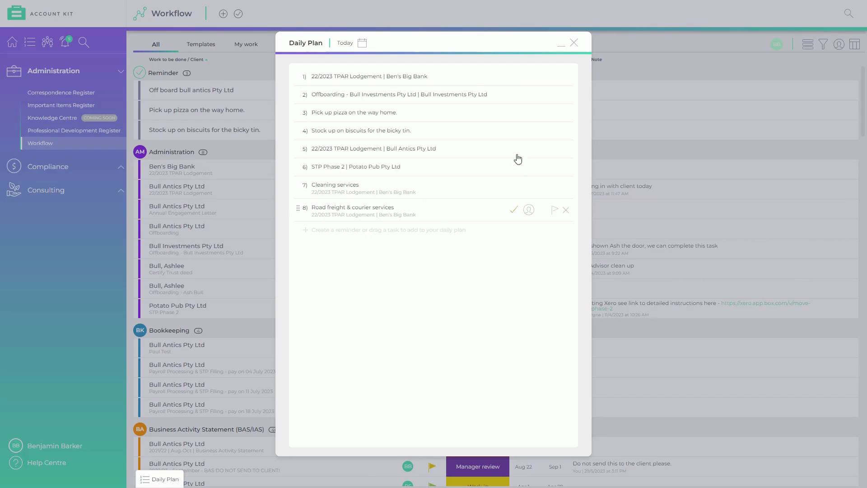
click(574, 43)
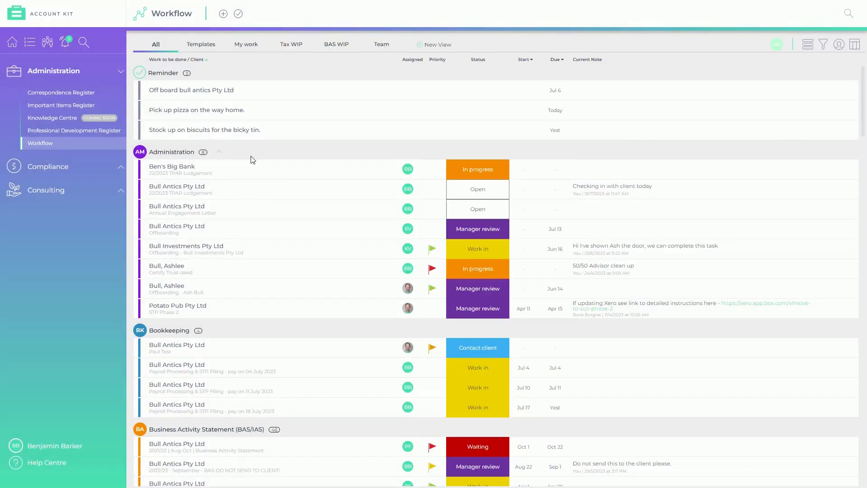
- Create and save a new Workflow reminder described as "Add reminder" with Critical priority
click(239, 14)
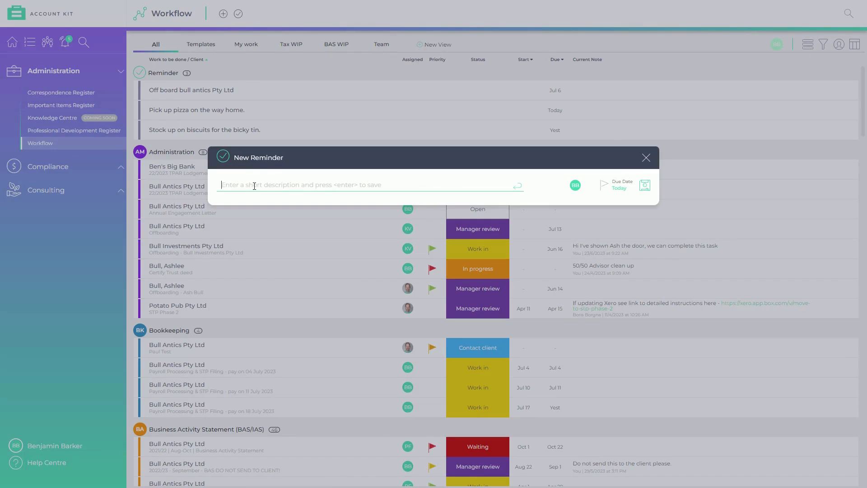
text(Add reminder)
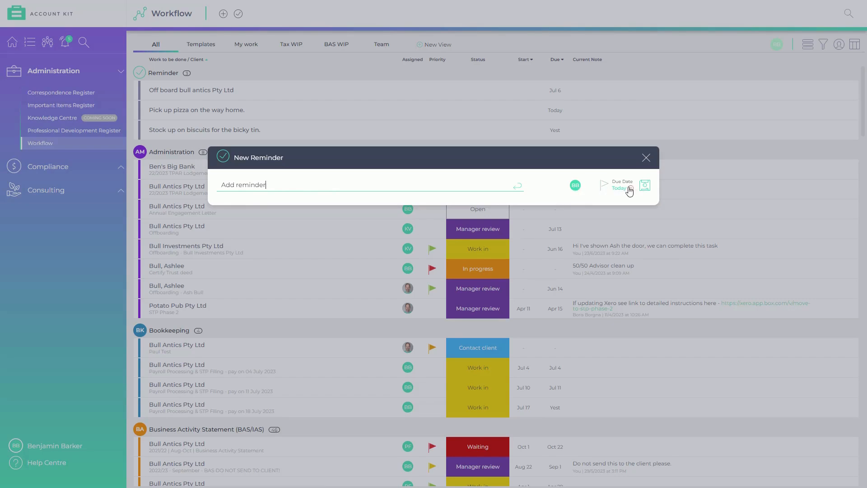
click(602, 187)
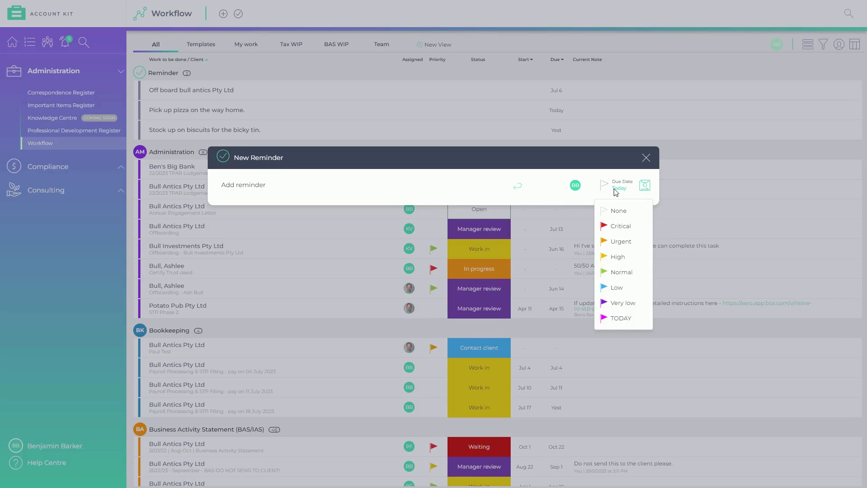
click(620, 229)
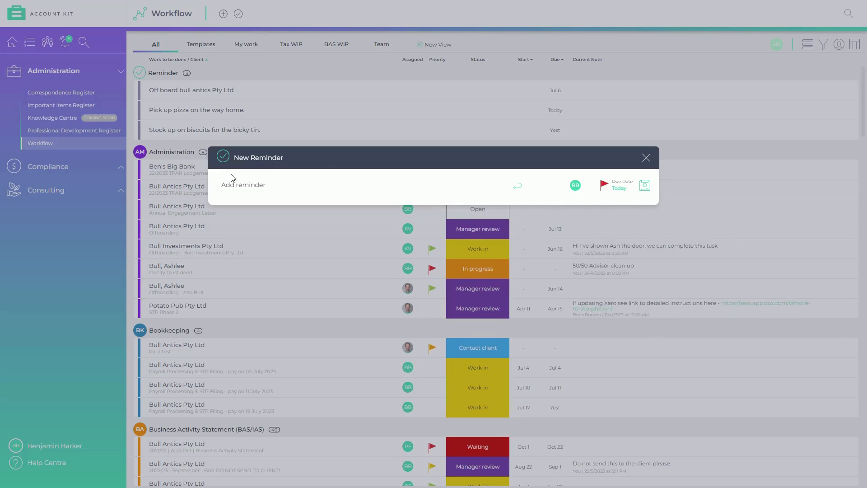
click(644, 187)
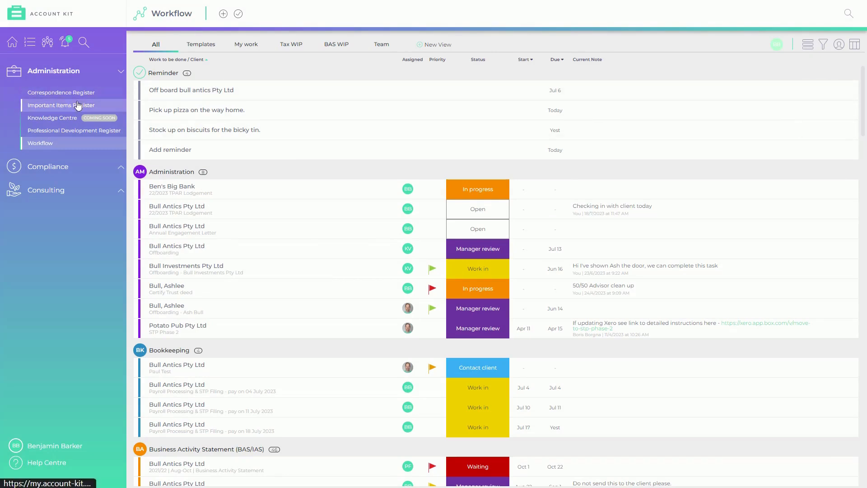
- Mark Ben's Big Bank TPAR Lodgement, Cleaning services, Road freight & courier services and the biscuits reminder as complete in the Daily Plan
click(35, 42)
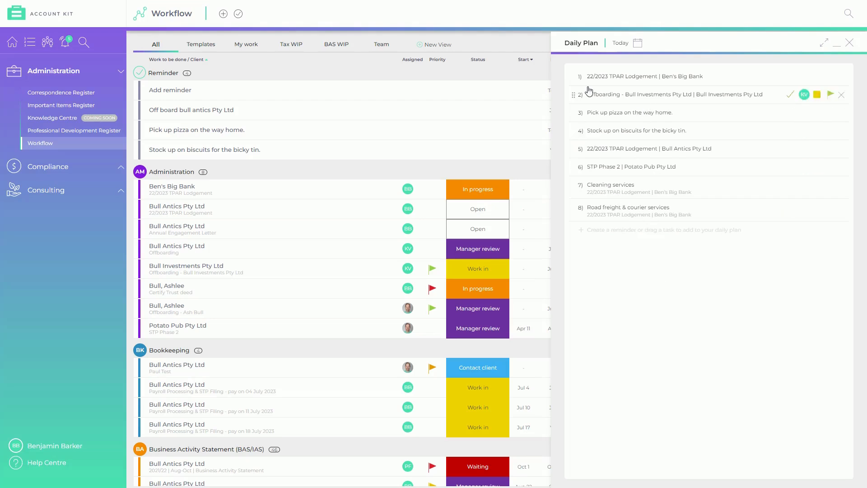
click(790, 76)
click(790, 187)
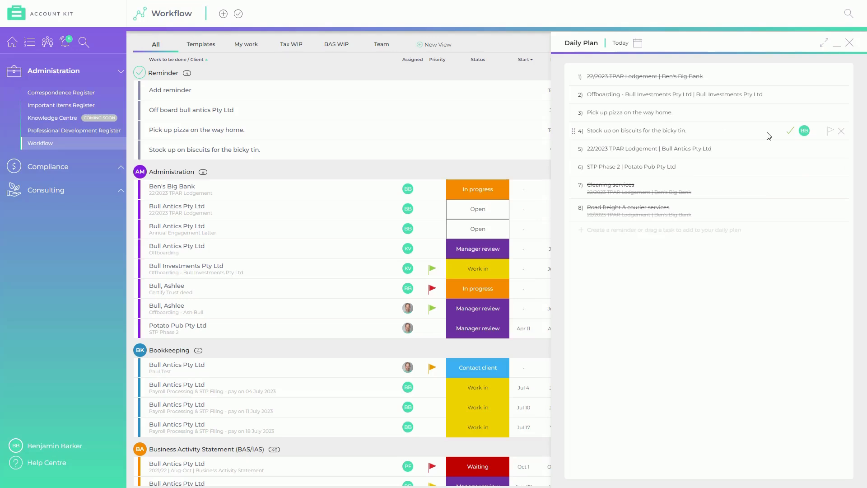
click(790, 130)
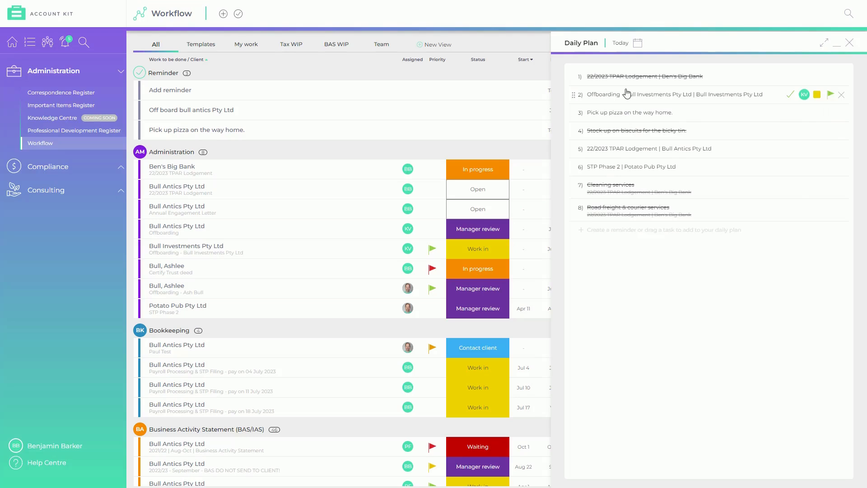
- Switch the Daily Plan to 20/07/2023 and mark the pizza reminder as complete
click(638, 43)
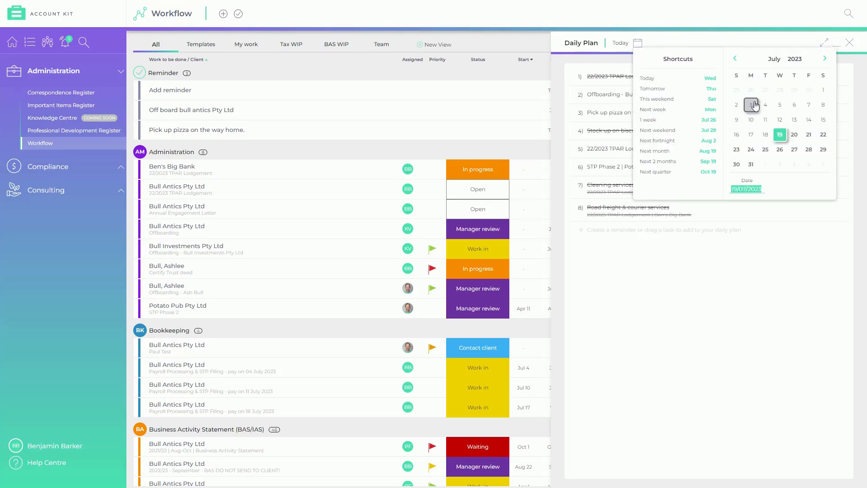
click(799, 136)
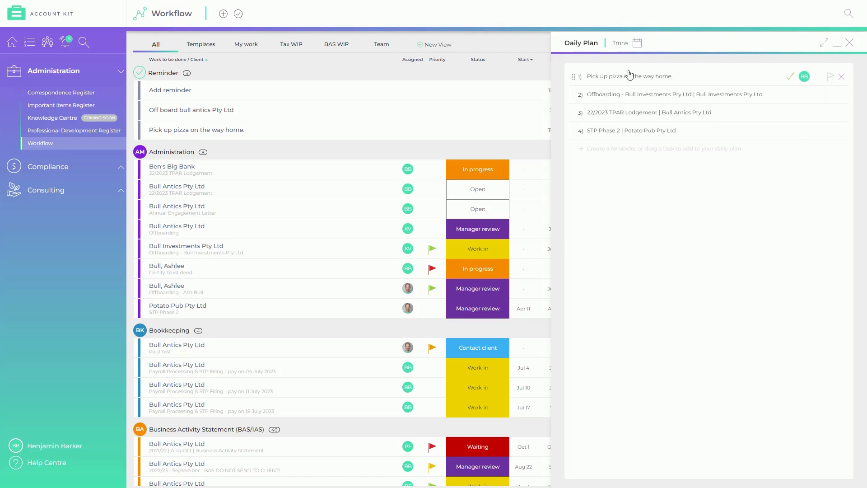
click(790, 76)
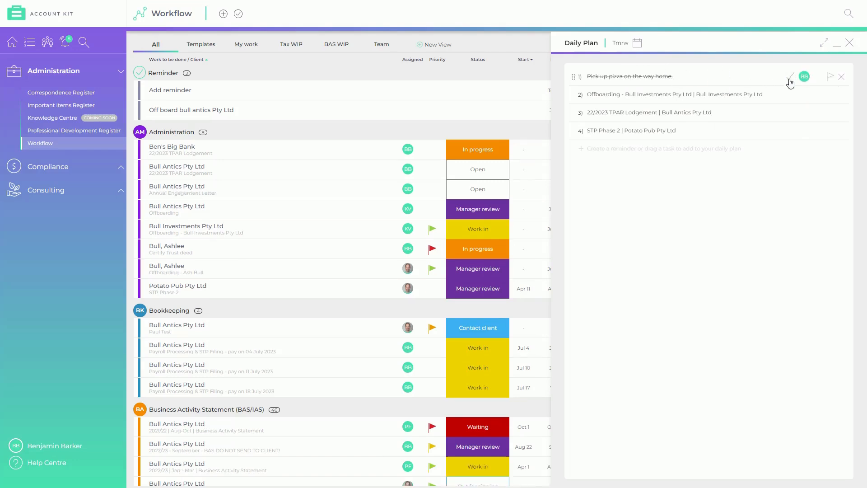
- Review the Daily Plan for 19 July 2023 and again for 20 July 2023, and close it
click(638, 43)
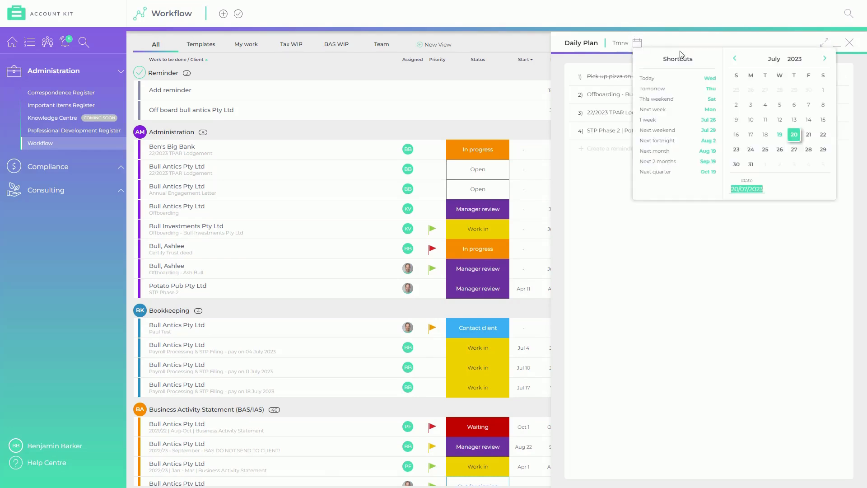
click(785, 137)
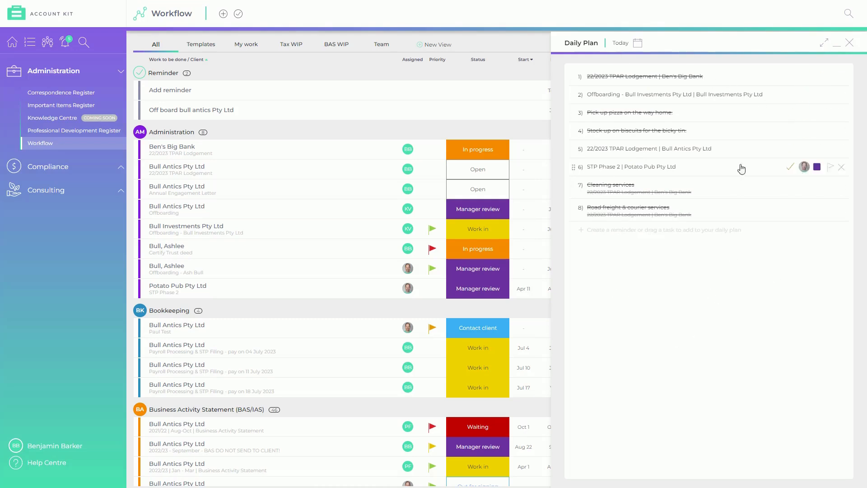
click(638, 43)
click(793, 135)
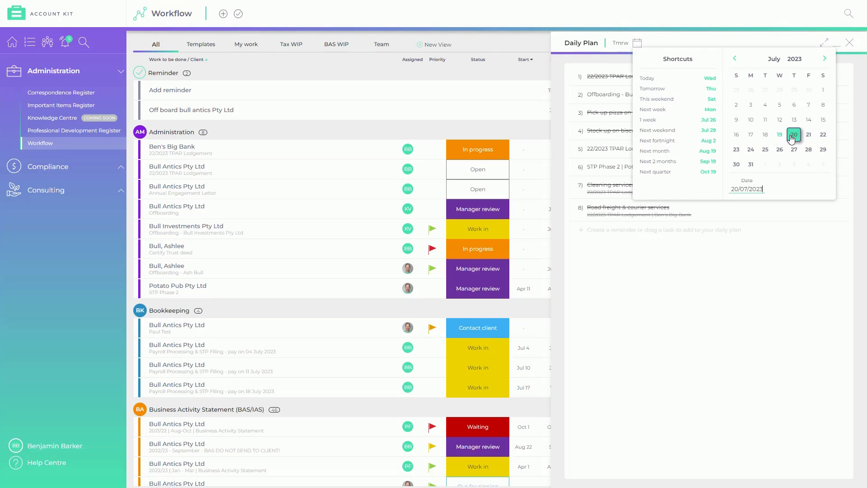
click(759, 242)
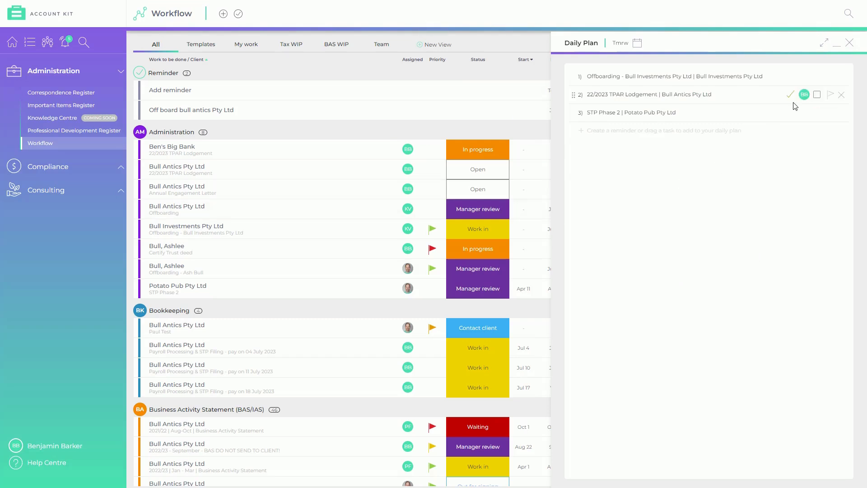
click(850, 49)
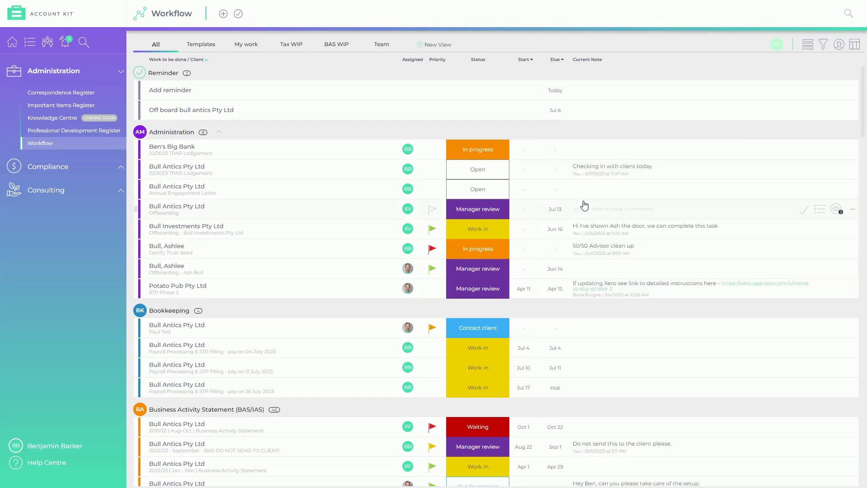